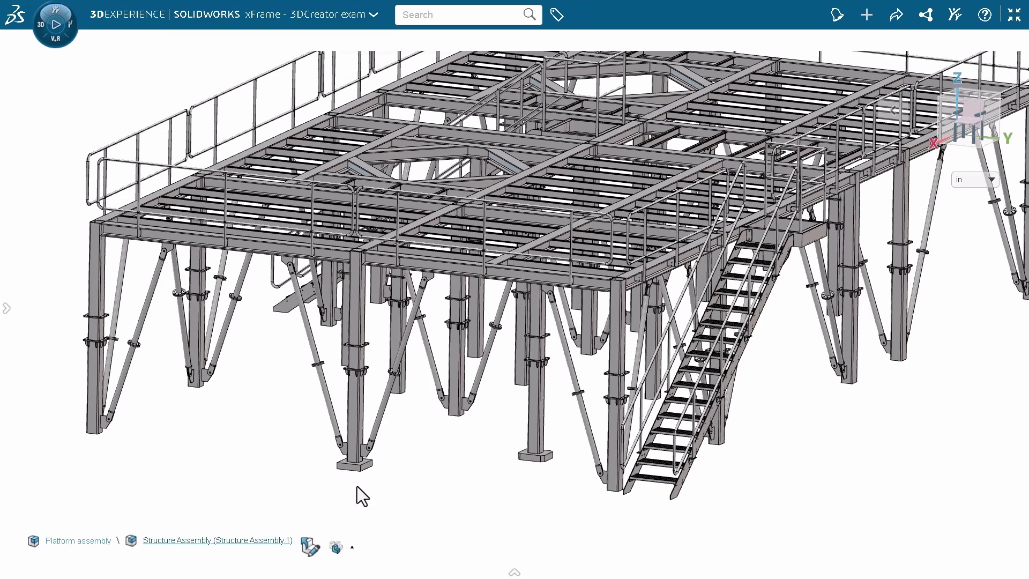
Examine the two base plates under the front columns, the cap plate on the column top, and the columns still lacking plates.
{"action": "scroll", "coordinate": [360, 472], "scroll_direction": "up", "scroll_amount": 3}
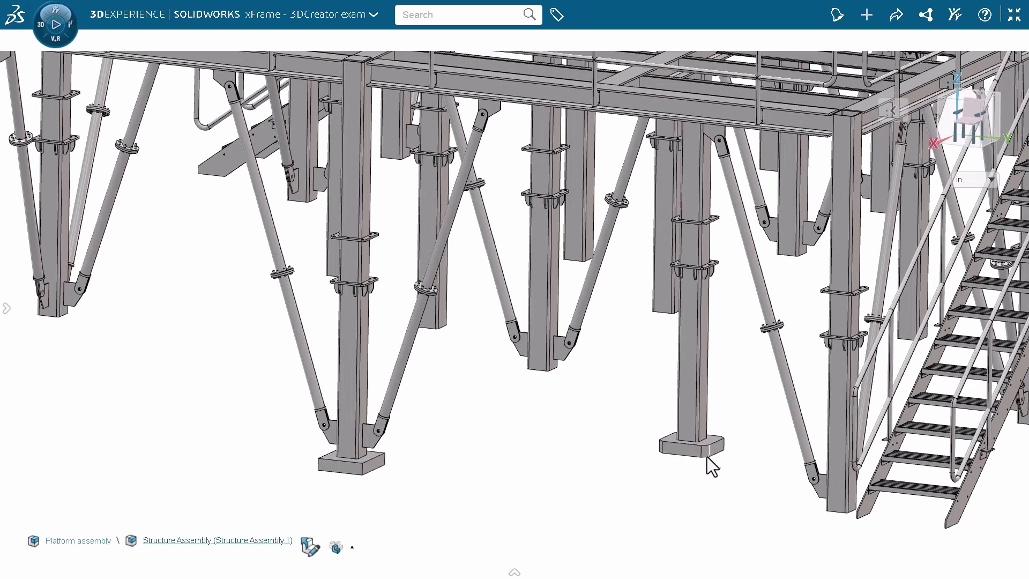
{"action": "scroll", "coordinate": [663, 436], "scroll_direction": "down", "scroll_amount": 3}
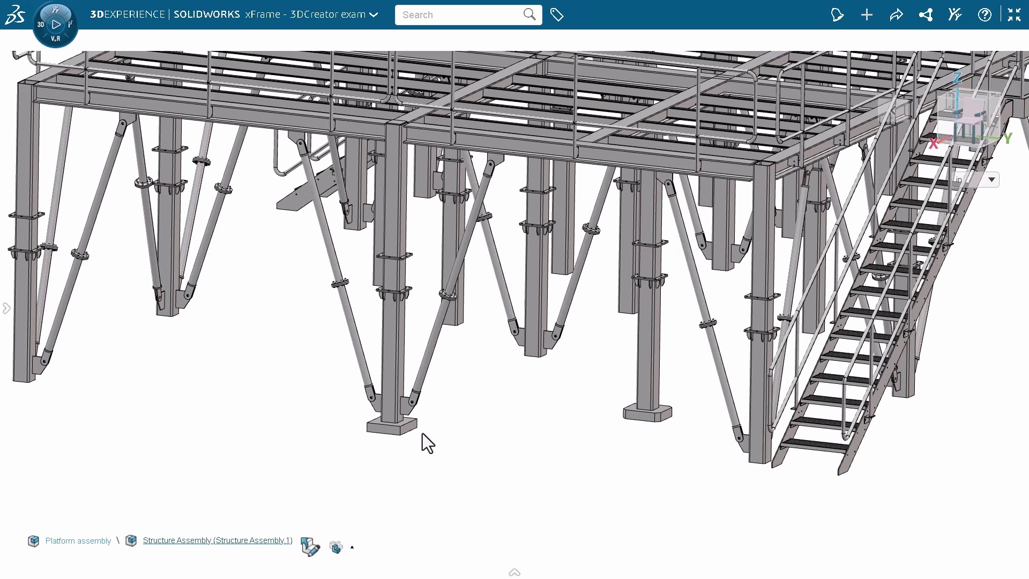
{"action": "scroll", "coordinate": [422, 435], "scroll_direction": "up", "scroll_amount": 5}
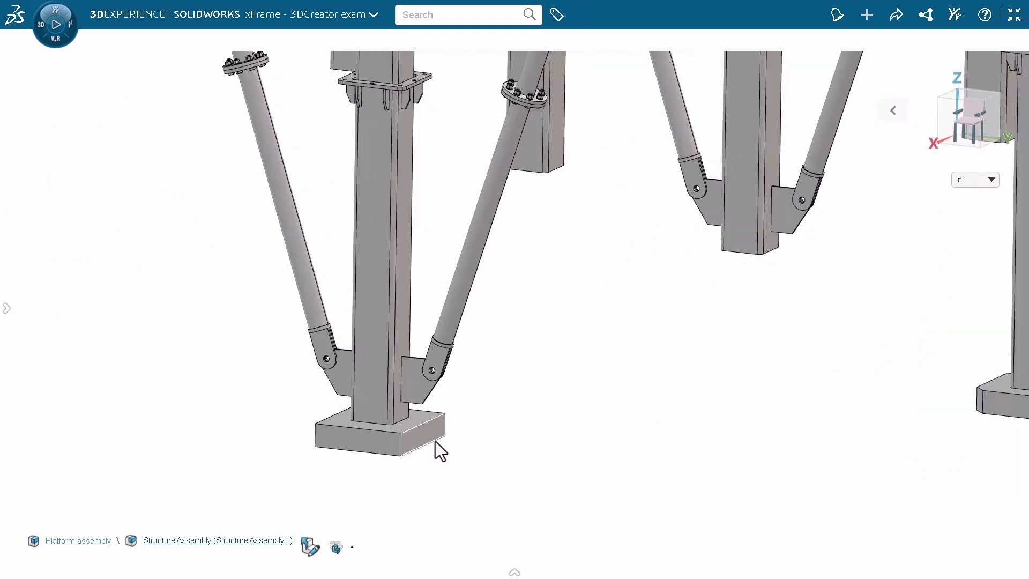
{"action": "scroll", "coordinate": [788, 456], "scroll_direction": "down", "scroll_amount": 5}
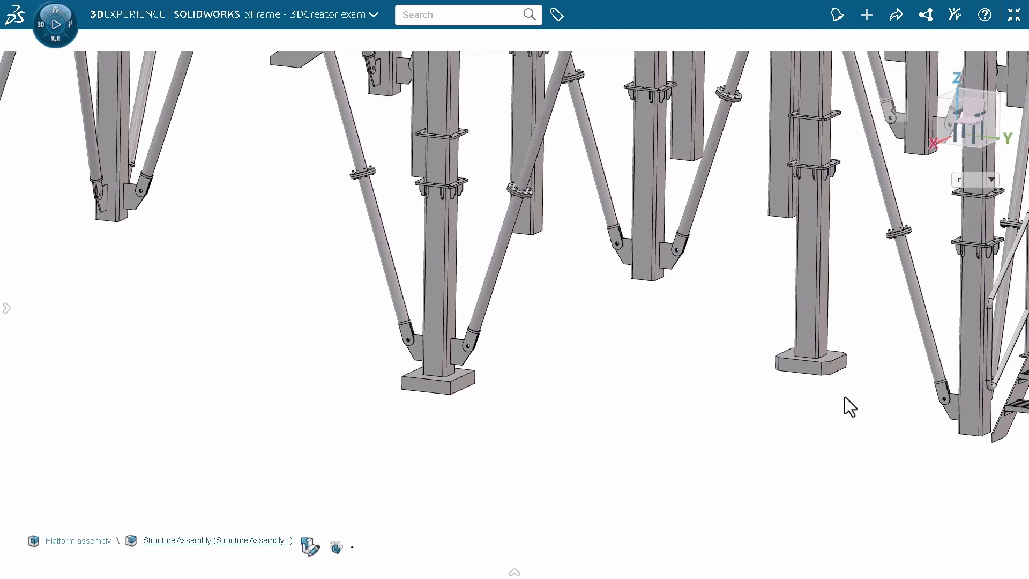
{"action": "scroll", "coordinate": [826, 408], "scroll_direction": "down", "scroll_amount": 2}
{"action": "scroll", "coordinate": [750, 389], "scroll_direction": "down", "scroll_amount": 4}
{"action": "middle_click_drag", "start_coordinate": [650, 326], "coordinate": [651, 355]}
{"action": "scroll", "coordinate": [500, 199], "scroll_direction": "up", "scroll_amount": 1}
{"action": "scroll", "coordinate": [501, 199], "scroll_direction": "up", "scroll_amount": 4}
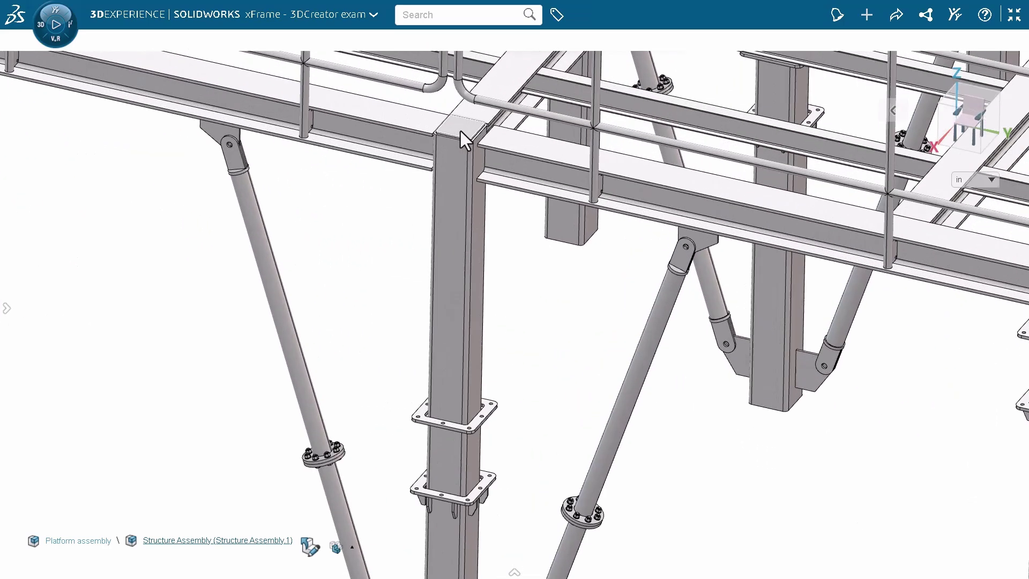
{"action": "scroll", "coordinate": [589, 383], "scroll_direction": "down", "scroll_amount": 8}
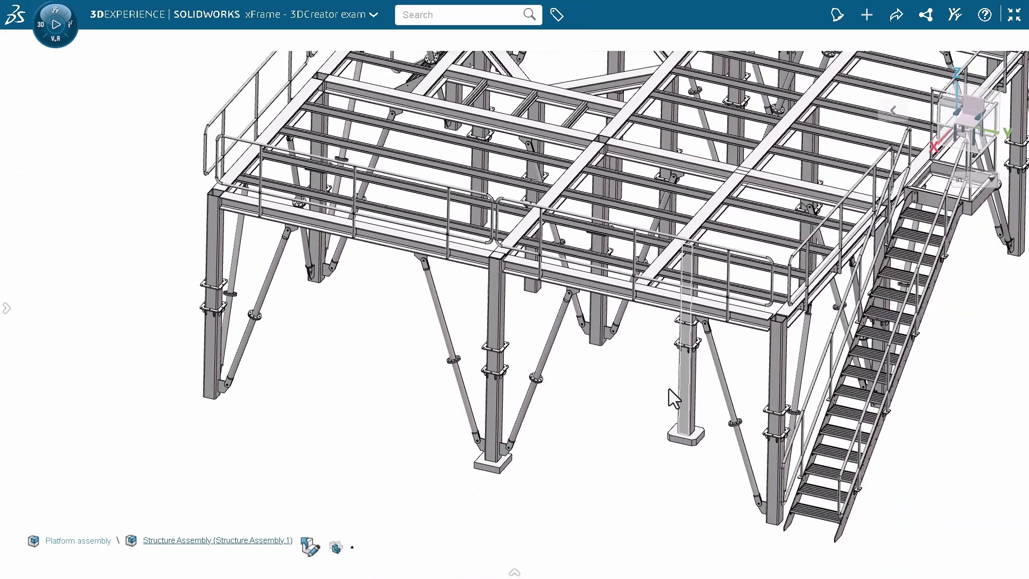
{"action": "middle_click_drag", "start_coordinate": [668, 388], "coordinate": [595, 395]}
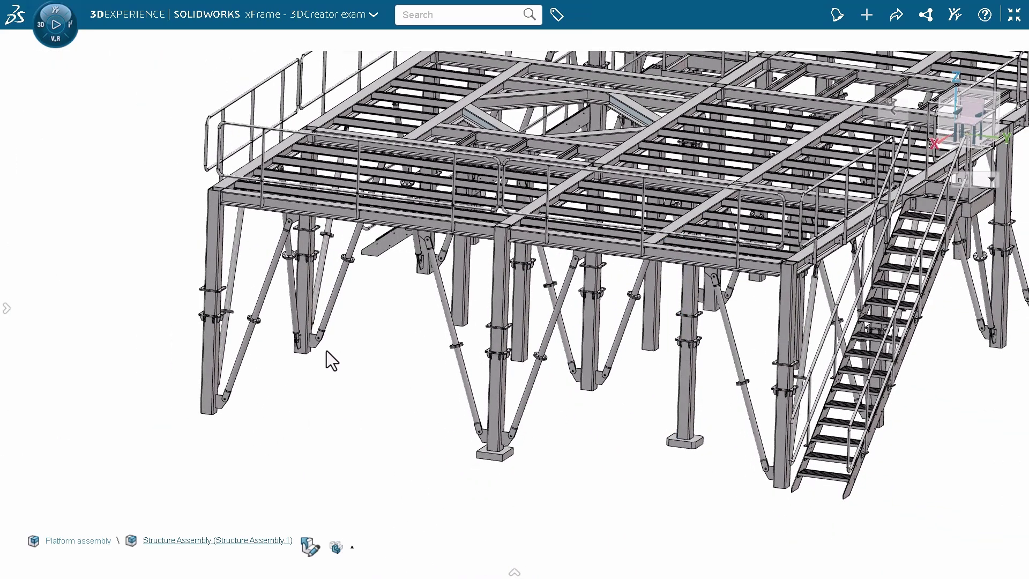
{"action": "middle_click_drag", "start_coordinate": [381, 346], "coordinate": [377, 335]}
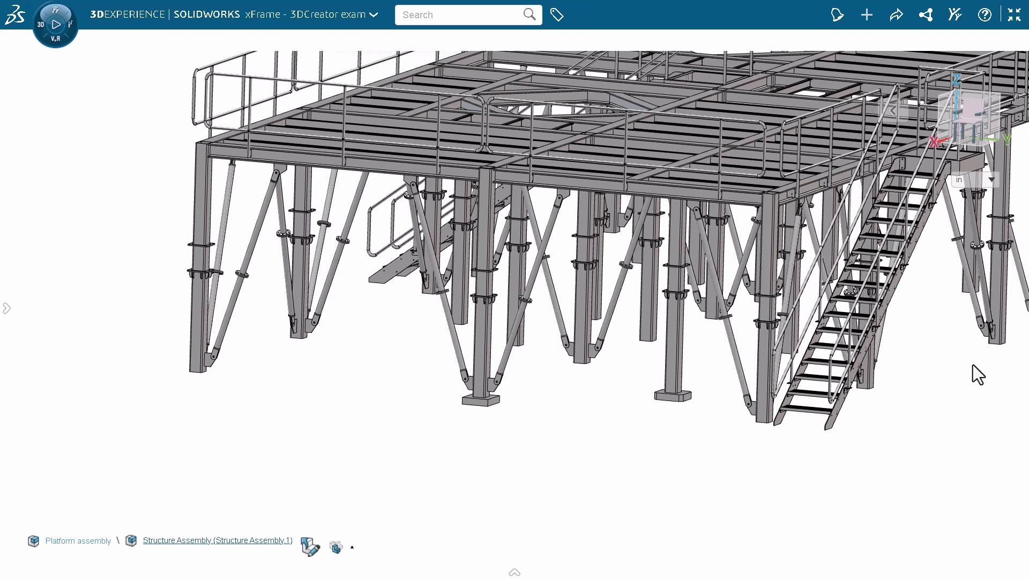
{"action": "middle_click_drag", "start_coordinate": [971, 348], "coordinate": [872, 375]}
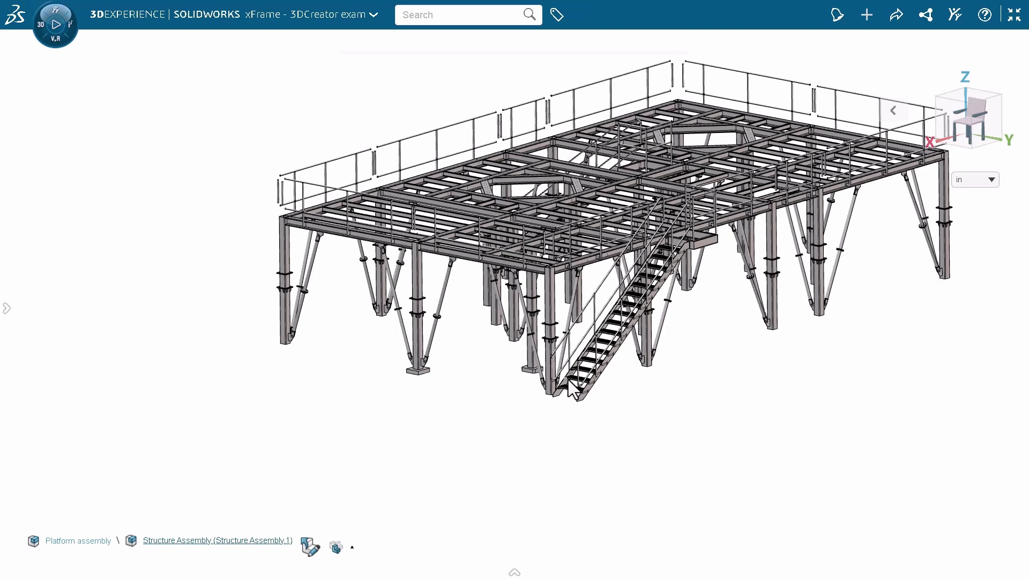
{"action": "middle_click_drag", "start_coordinate": [367, 354], "coordinate": [477, 369]}
Run Design Assistance for Selection on the square base plate under the front middle column and move the suggestions toolbar clear of the structure.
{"action": "scroll", "coordinate": [434, 380], "scroll_direction": "up", "scroll_amount": 10}
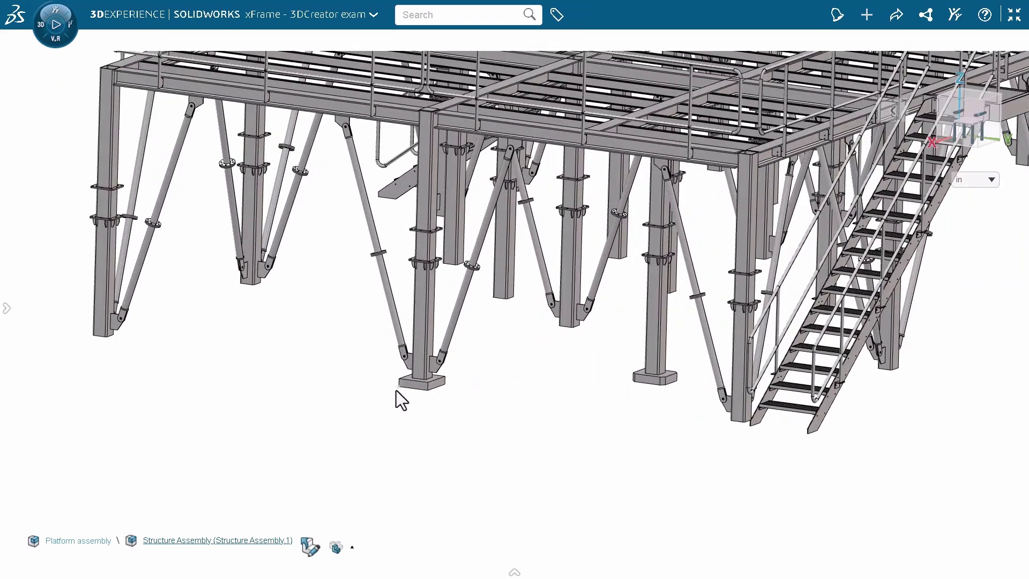
{"action": "left_click", "coordinate": [438, 379]}
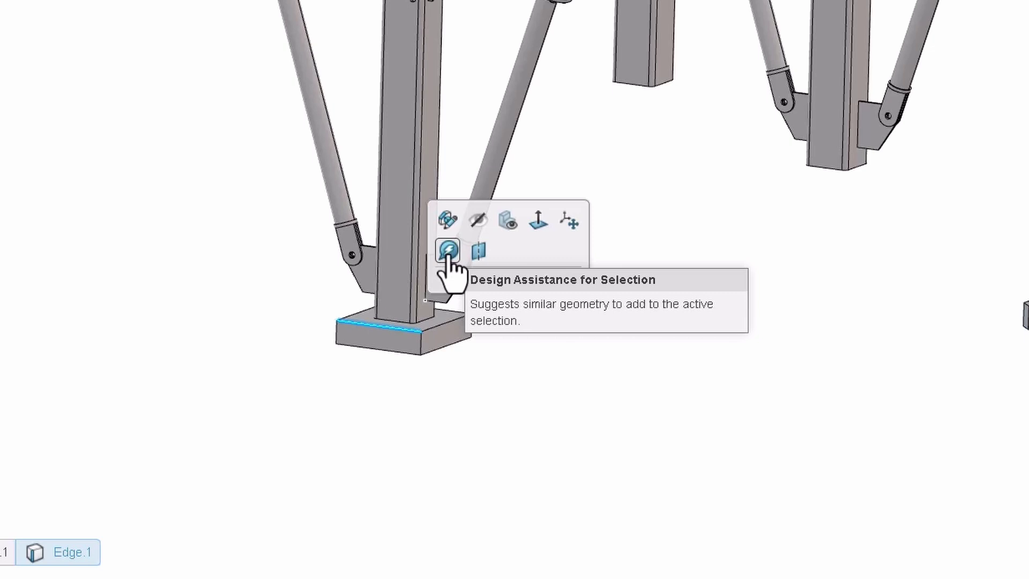
{"action": "left_click", "coordinate": [447, 250]}
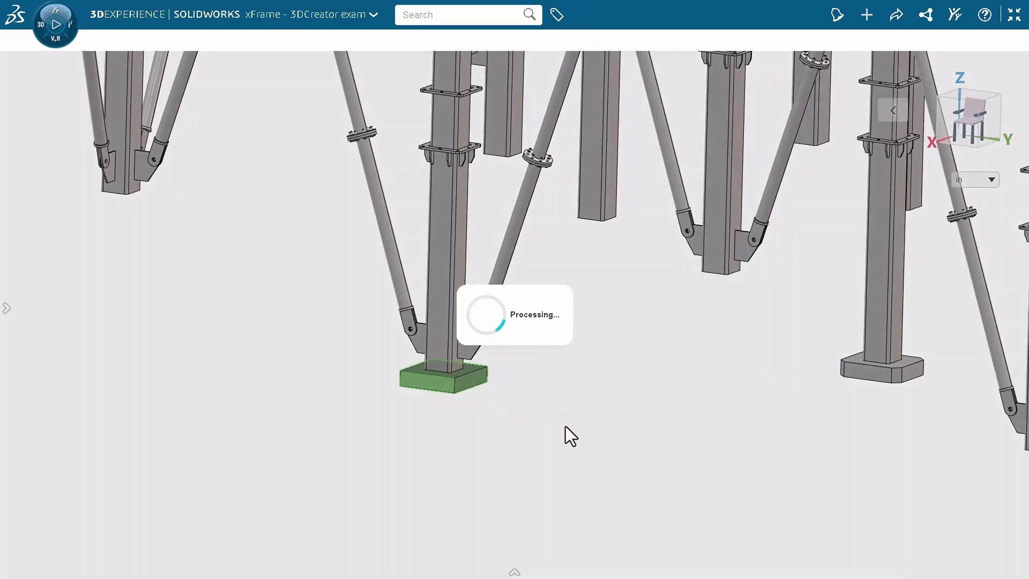
{"action": "scroll", "coordinate": [589, 453], "scroll_direction": "down", "scroll_amount": 5}
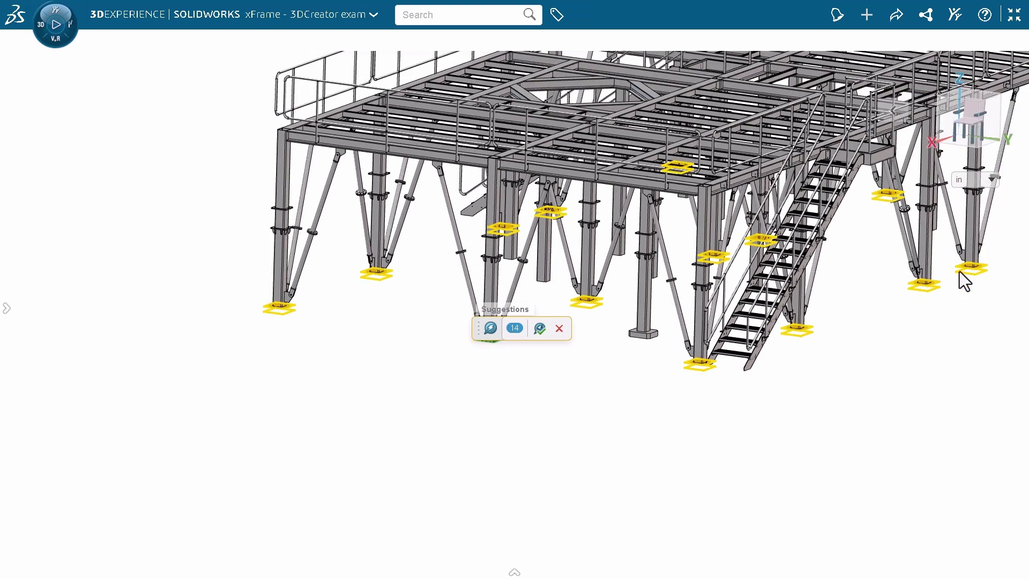
{"action": "scroll", "coordinate": [909, 324], "scroll_direction": "down", "scroll_amount": 1}
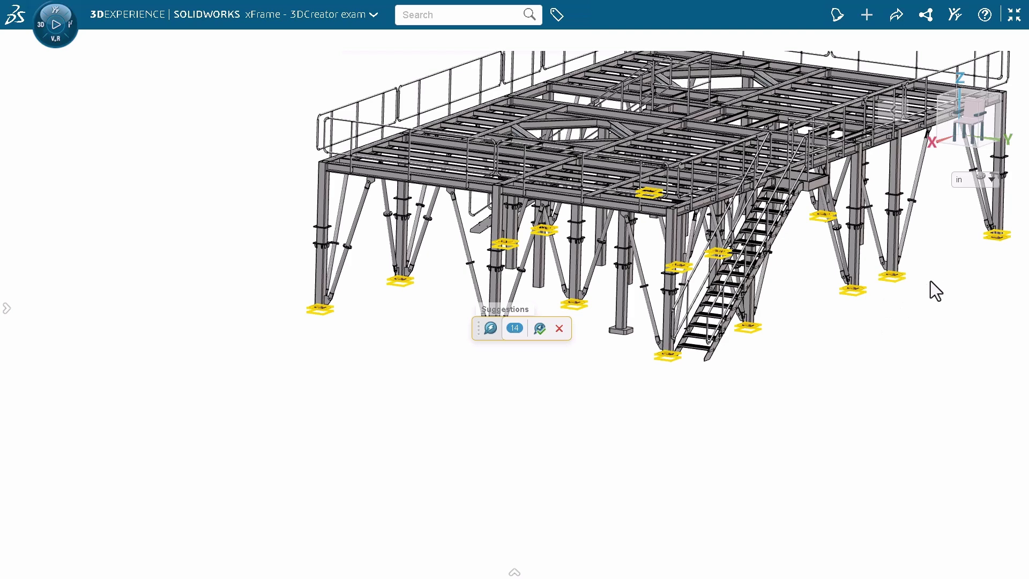
{"action": "scroll", "coordinate": [932, 280], "scroll_direction": "up", "scroll_amount": 2}
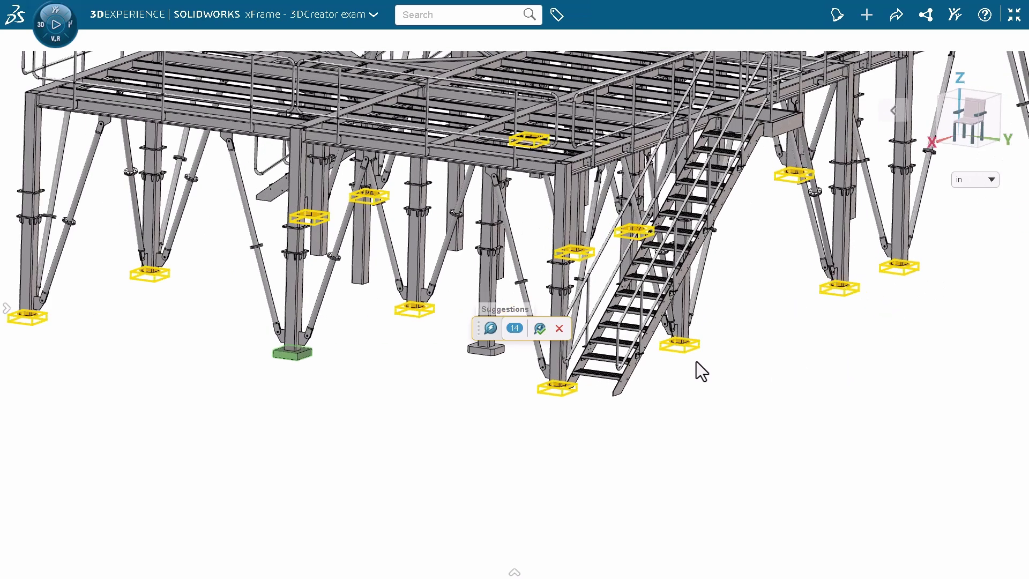
{"action": "left_click_drag", "start_coordinate": [479, 329], "coordinate": [775, 344]}
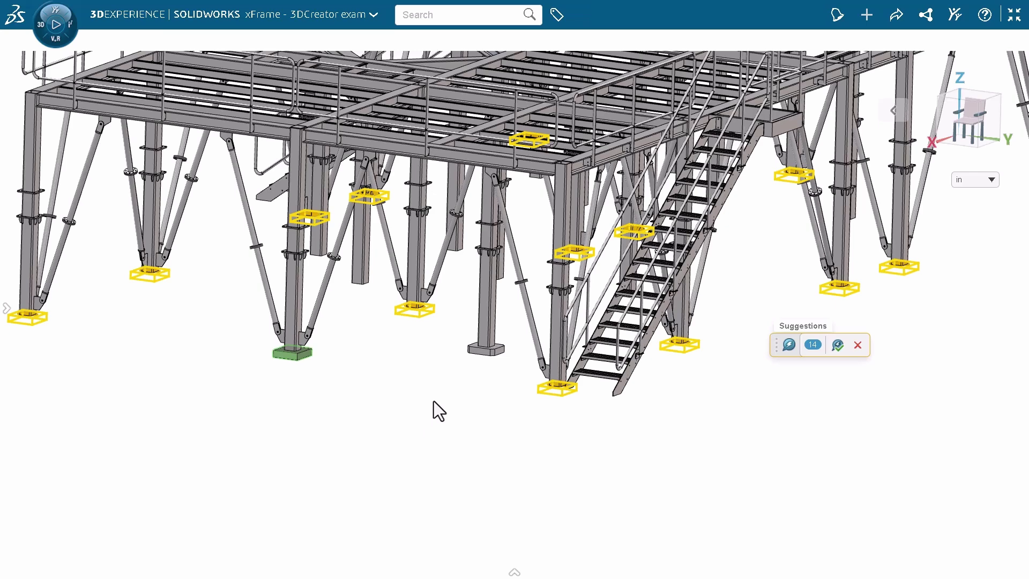
Add the chamfered base plate under the neighbouring unbraced column to the components used for placement suggestions.
{"action": "scroll", "coordinate": [488, 360], "scroll_direction": "down", "scroll_amount": 5}
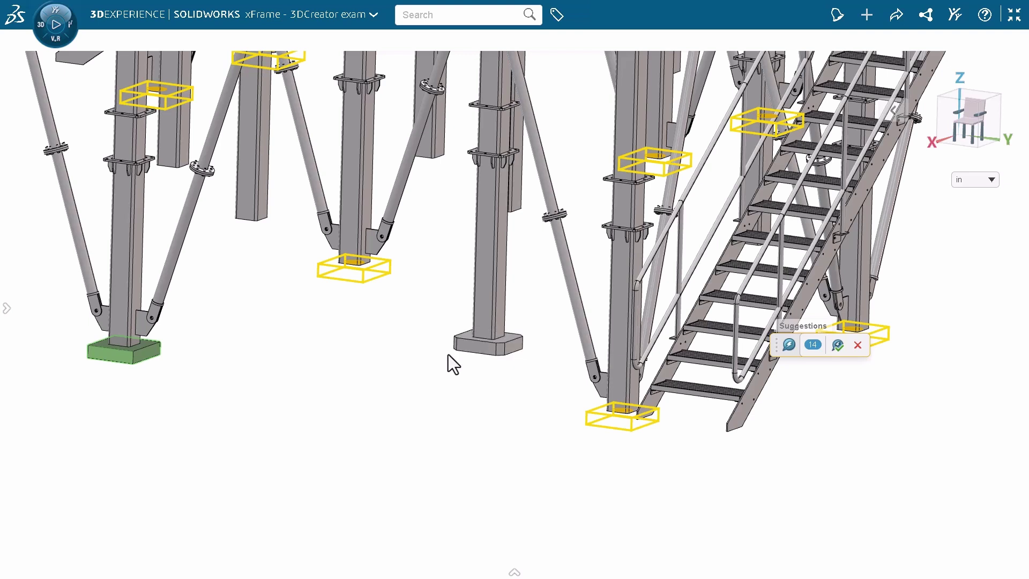
{"action": "left_click", "coordinate": [482, 347]}
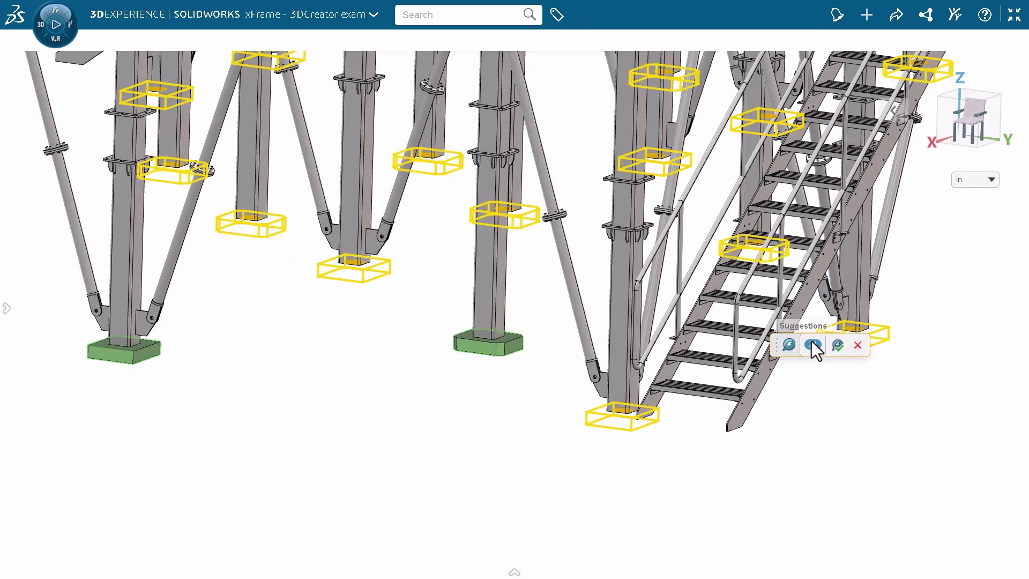
{"action": "scroll", "coordinate": [504, 403], "scroll_direction": "up", "scroll_amount": 2}
{"action": "scroll", "coordinate": [494, 401], "scroll_direction": "up", "scroll_amount": 3}
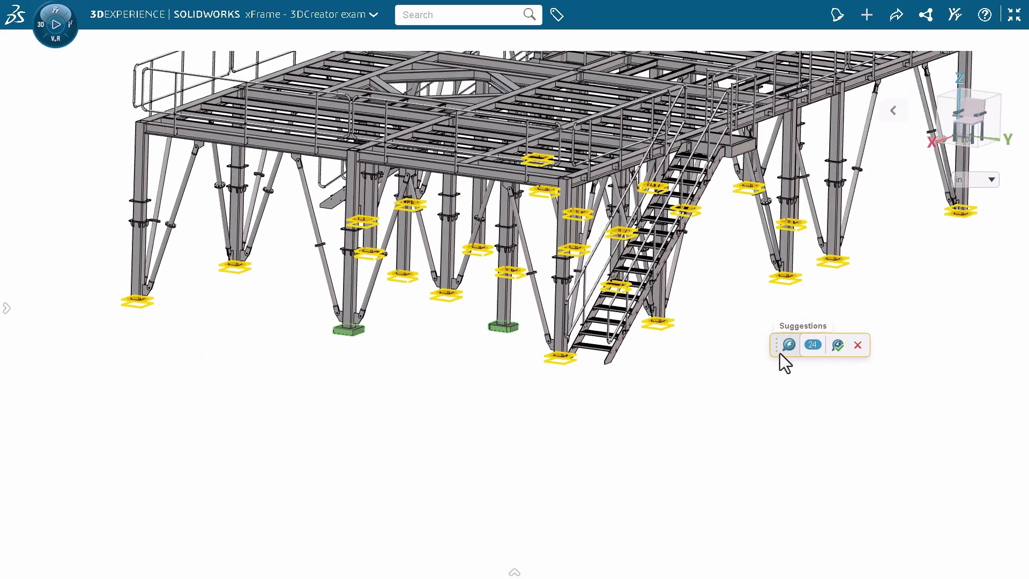
{"action": "middle_click_drag", "start_coordinate": [869, 294], "coordinate": [848, 288]}
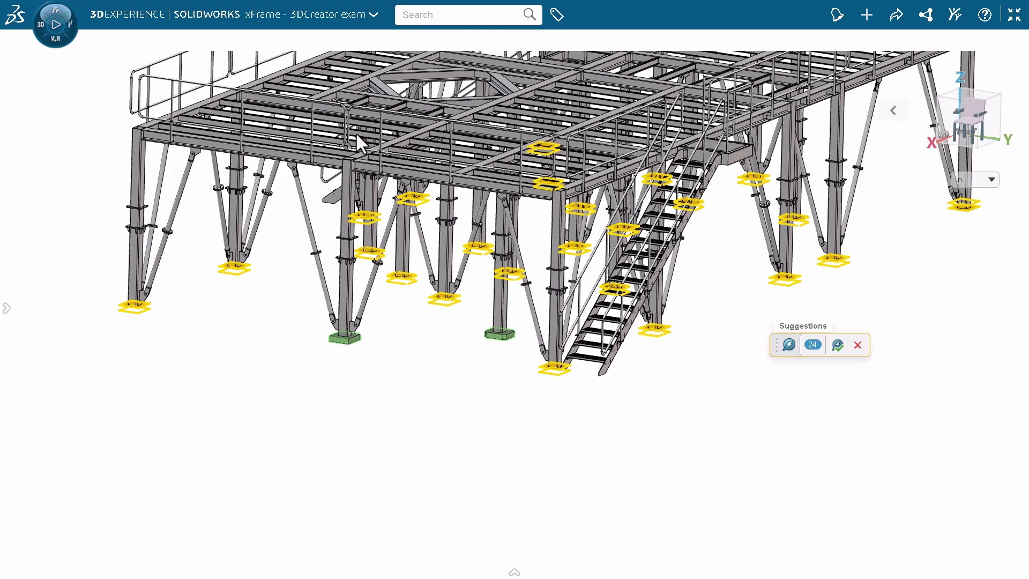
Add the cap plate on top of the front middle column to the components used for placement suggestions.
{"action": "scroll", "coordinate": [348, 151], "scroll_direction": "down", "scroll_amount": 5}
{"action": "scroll", "coordinate": [364, 166], "scroll_direction": "down", "scroll_amount": 3}
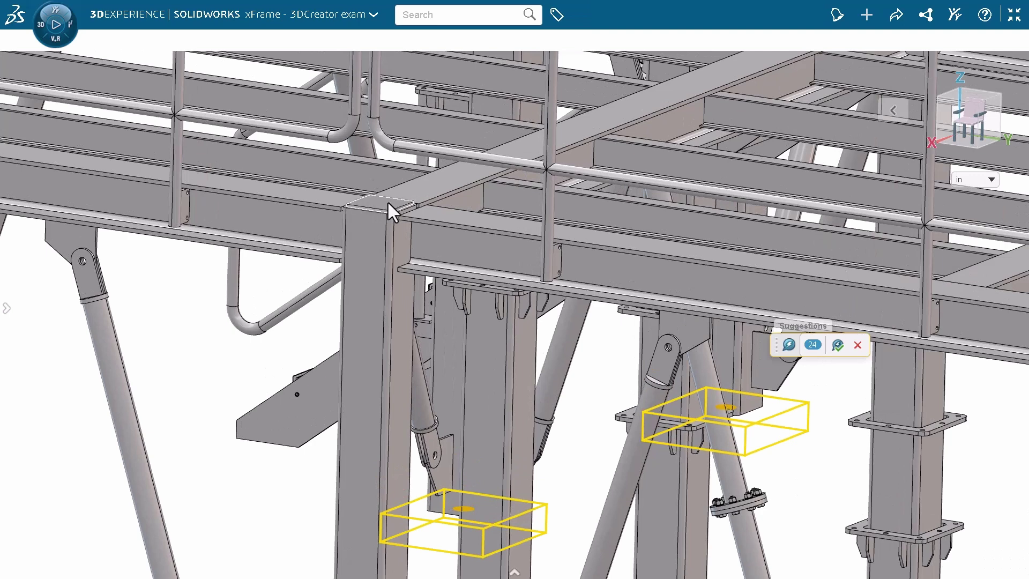
{"action": "left_click", "coordinate": [388, 203]}
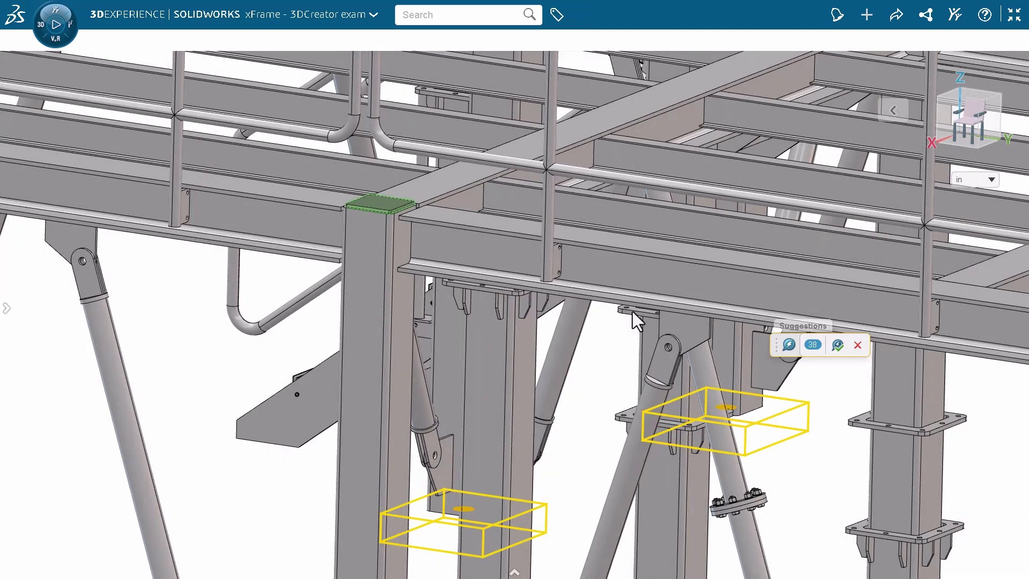
{"action": "left_click", "coordinate": [813, 345]}
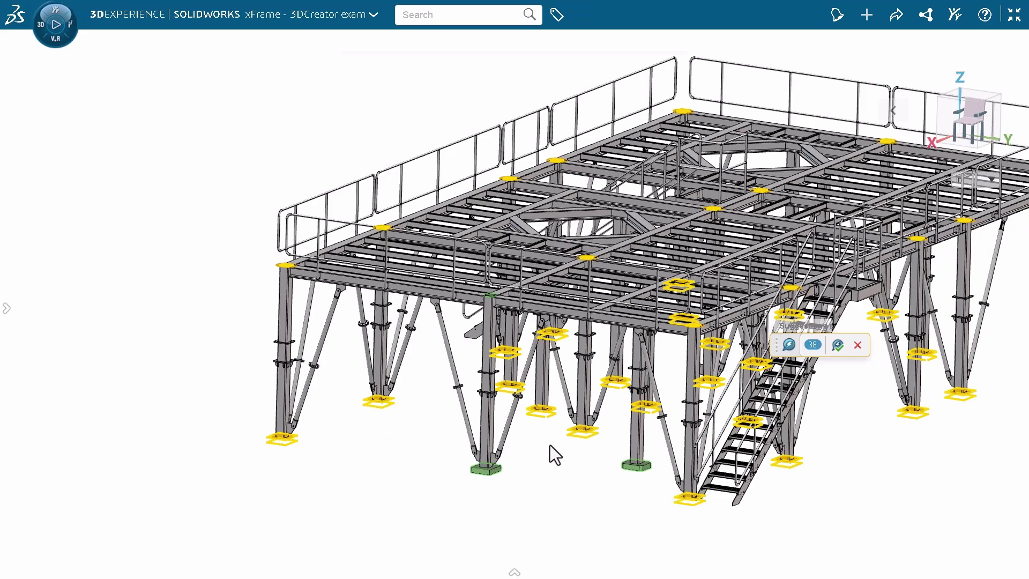
Try excluding the suggested square base plate under the braced column behind the two front plates.
{"action": "scroll", "coordinate": [579, 422], "scroll_direction": "up", "scroll_amount": 2}
{"action": "scroll", "coordinate": [596, 431], "scroll_direction": "up", "scroll_amount": 5}
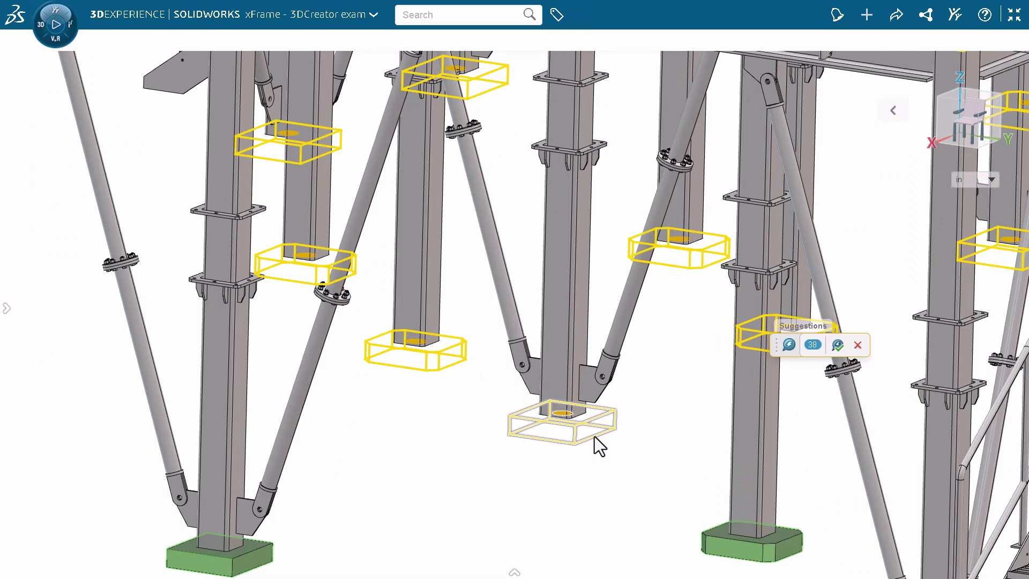
{"action": "scroll", "coordinate": [556, 424], "scroll_direction": "up", "scroll_amount": 2}
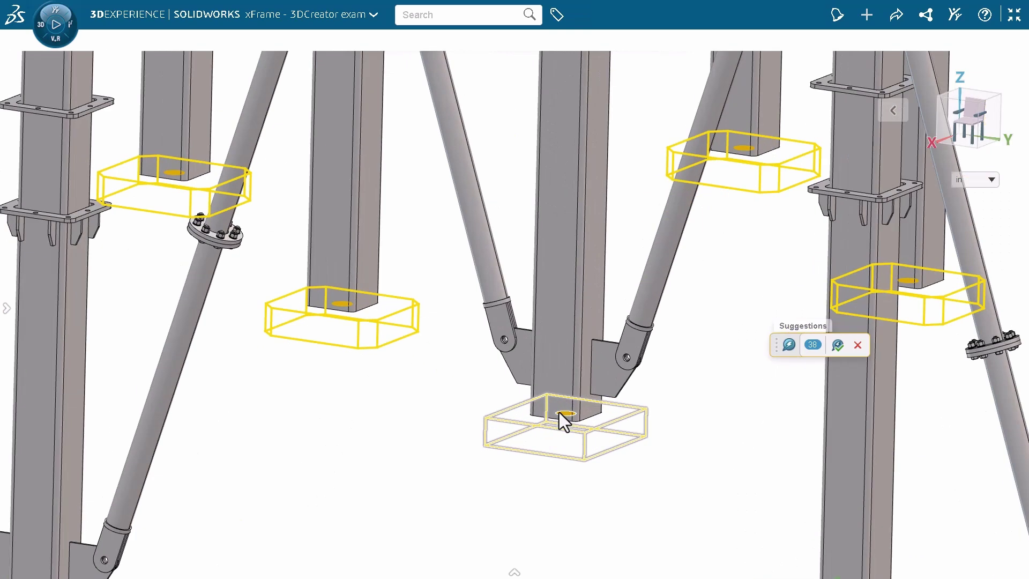
{"action": "left_click", "coordinate": [566, 413]}
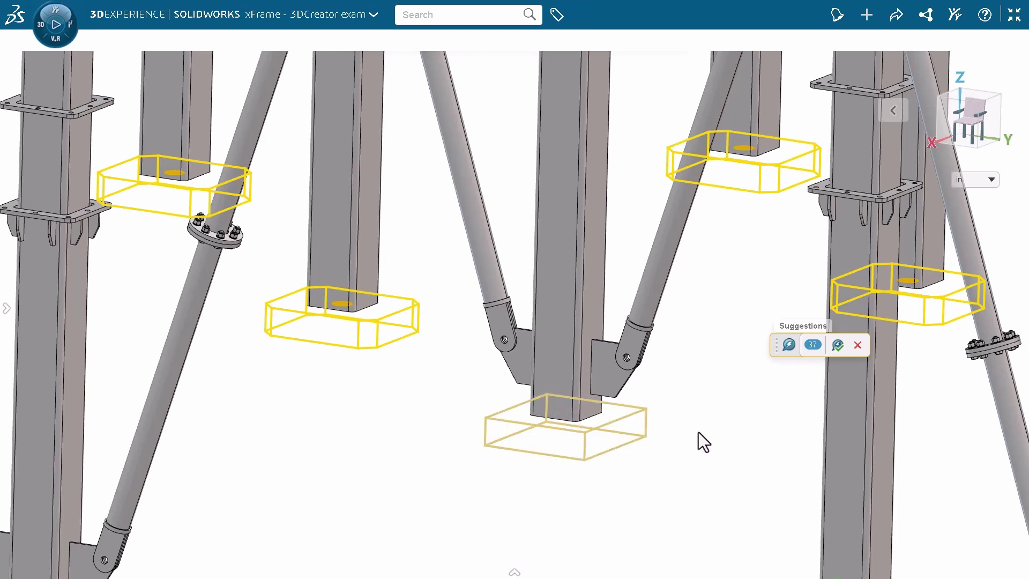
{"action": "middle_click_drag", "start_coordinate": [699, 432], "coordinate": [699, 442]}
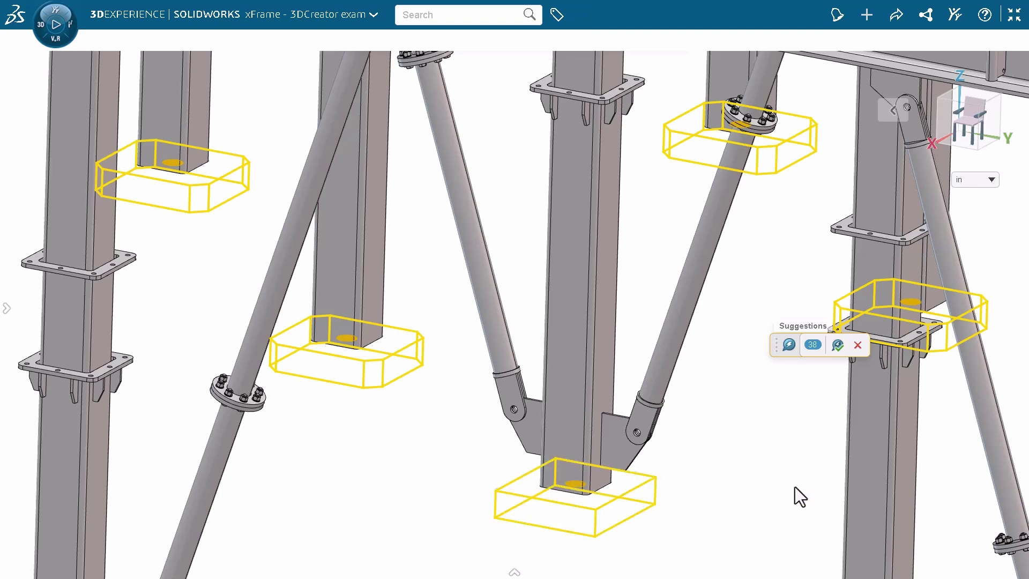
Accept all suggested base plate and cap plate placements across the platform's columns.
{"action": "scroll", "coordinate": [795, 481], "scroll_direction": "down", "scroll_amount": 10}
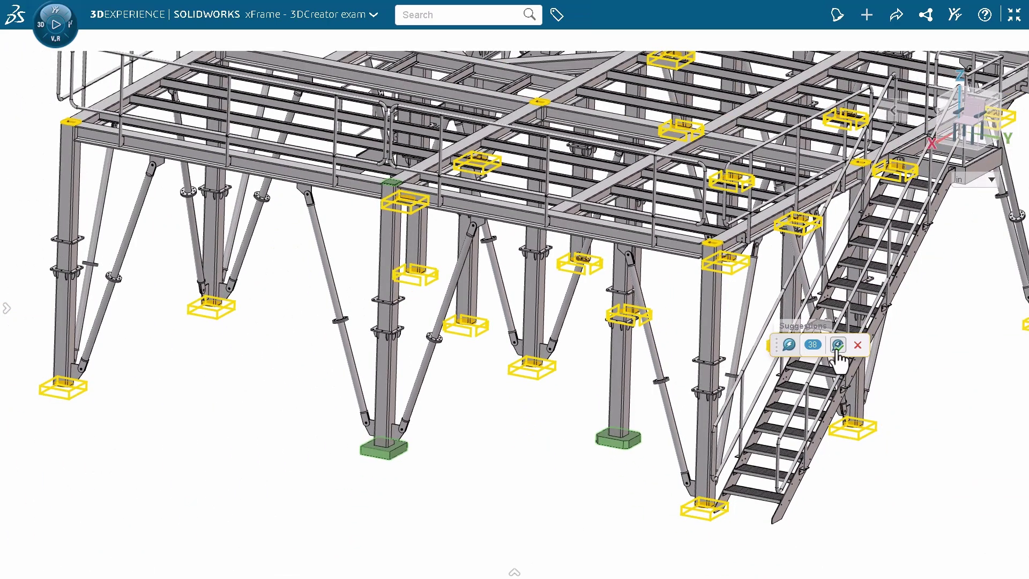
{"action": "left_click", "coordinate": [837, 346]}
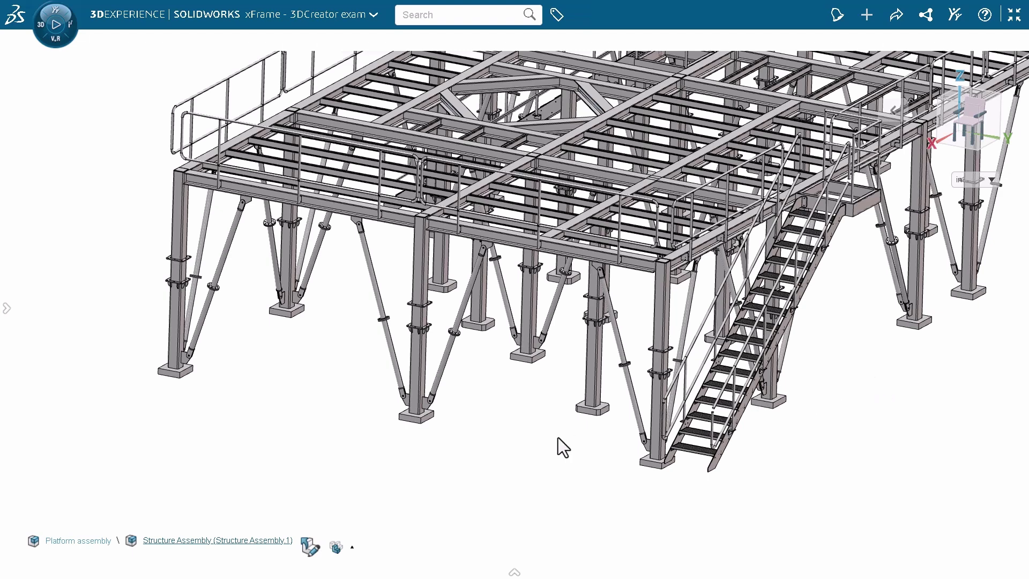
{"action": "scroll", "coordinate": [412, 425], "scroll_direction": "up", "scroll_amount": 3}
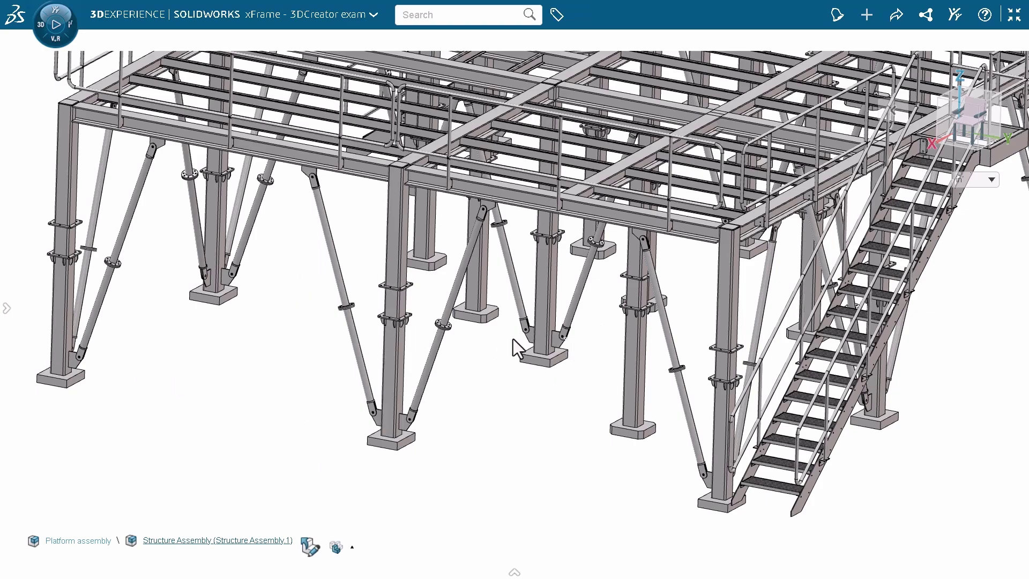
{"action": "middle_click_drag", "start_coordinate": [623, 410], "coordinate": [659, 436]}
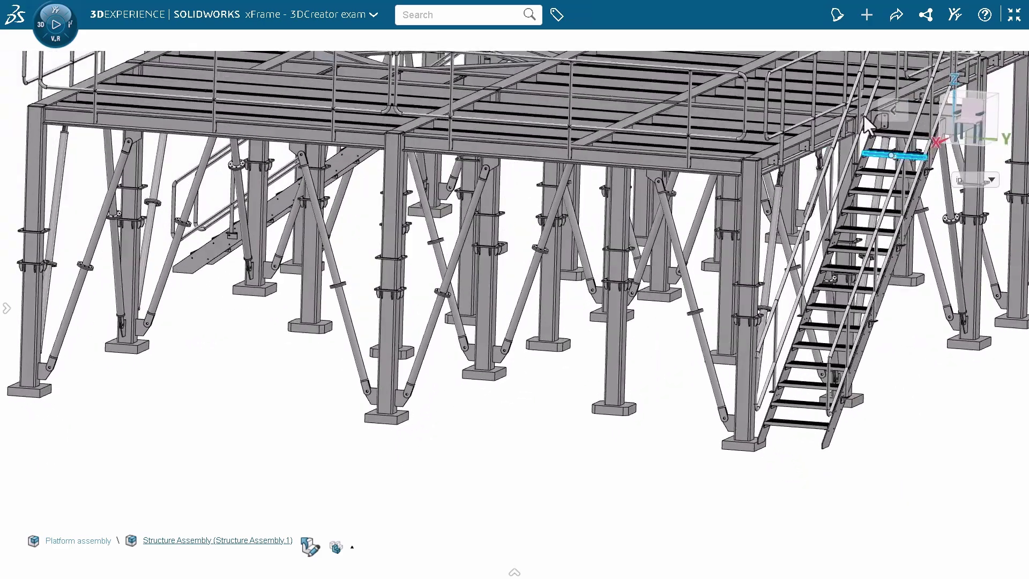
{"action": "scroll", "coordinate": [886, 200], "scroll_direction": "down", "scroll_amount": 6}
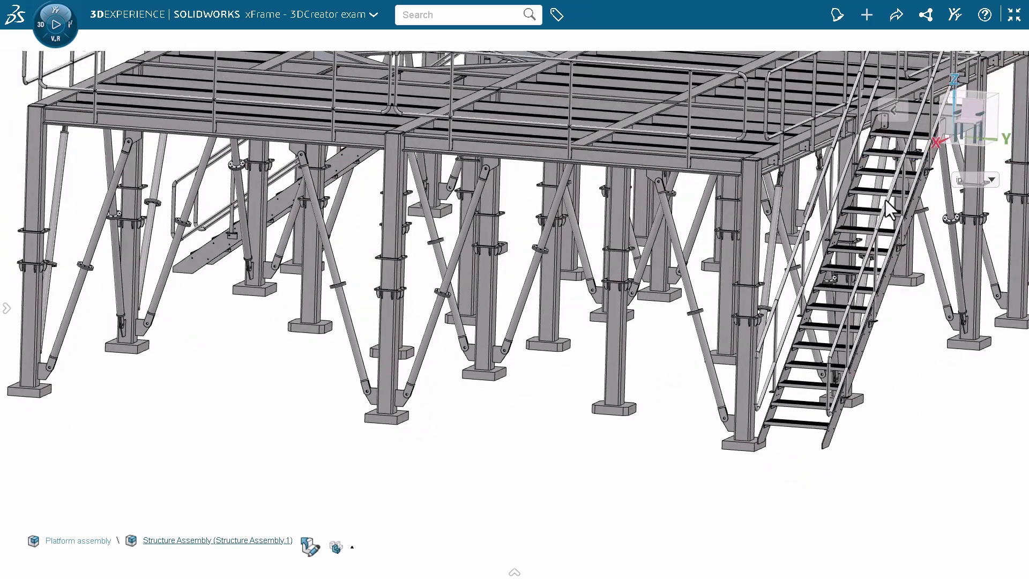